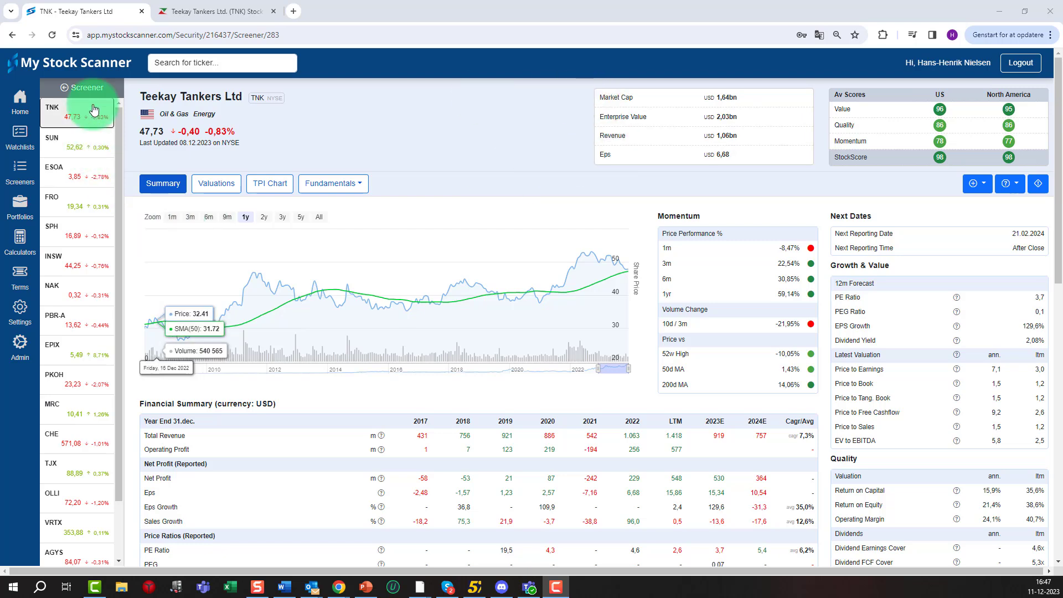
Return to the screener results and show its rules: Tpi Trend Up, Weekly Tpi oversold, EPS upside ≥ 10
click(65, 89)
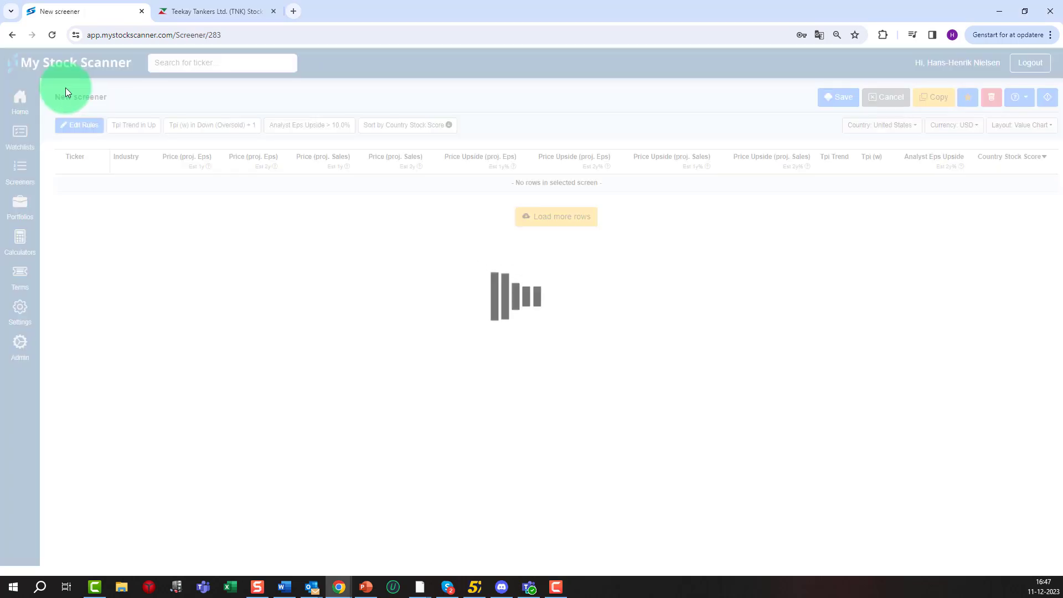
click(75, 128)
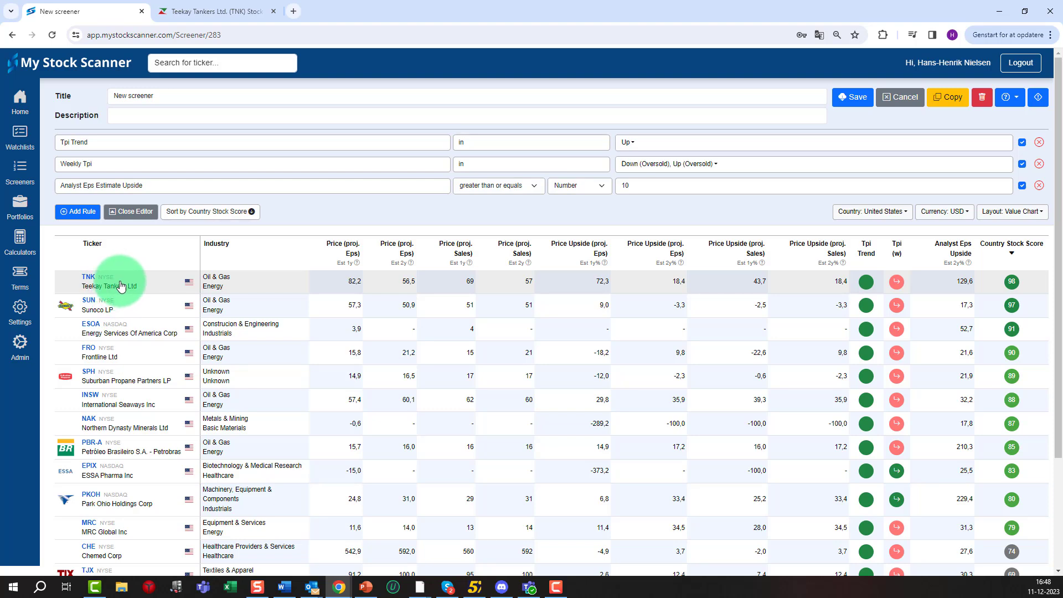
Open Teekay Tankers' summary page and highlight its annual price-to-earnings value of 7,1
click(121, 286)
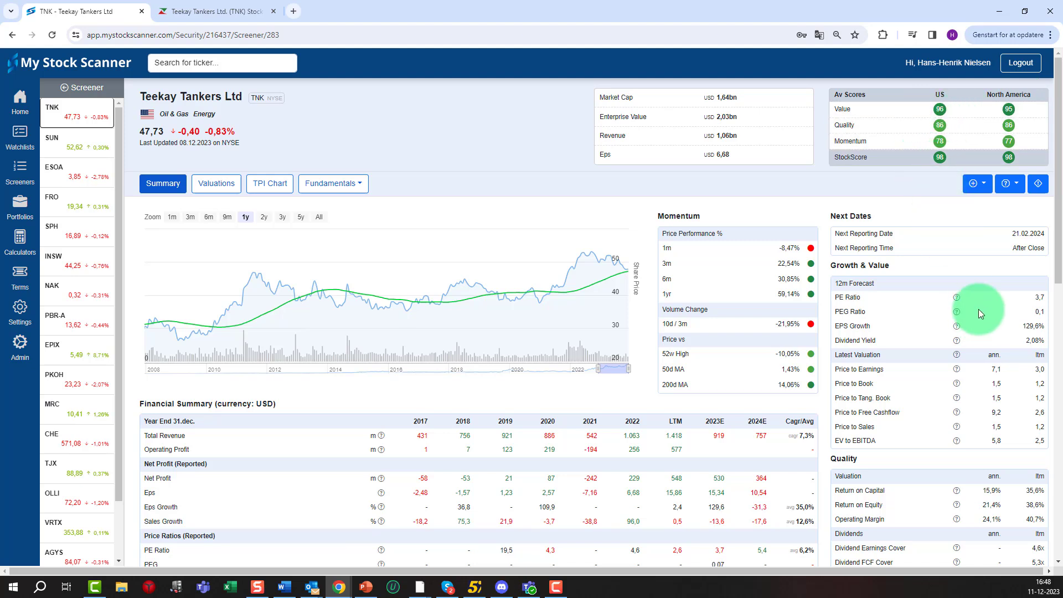
scroll(971, 345, down, 1)
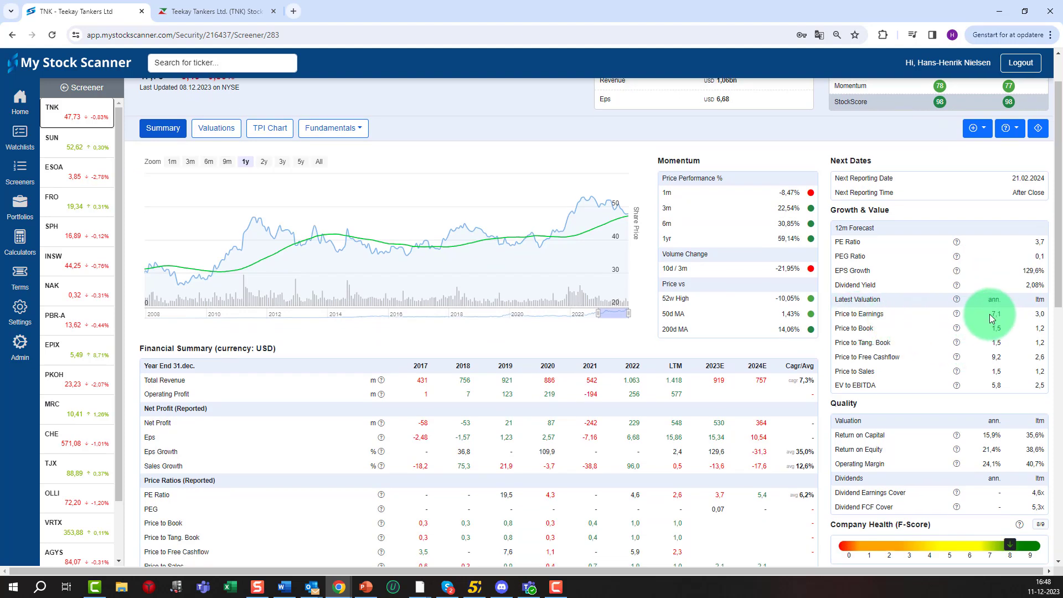
drag(989, 313, 1004, 316)
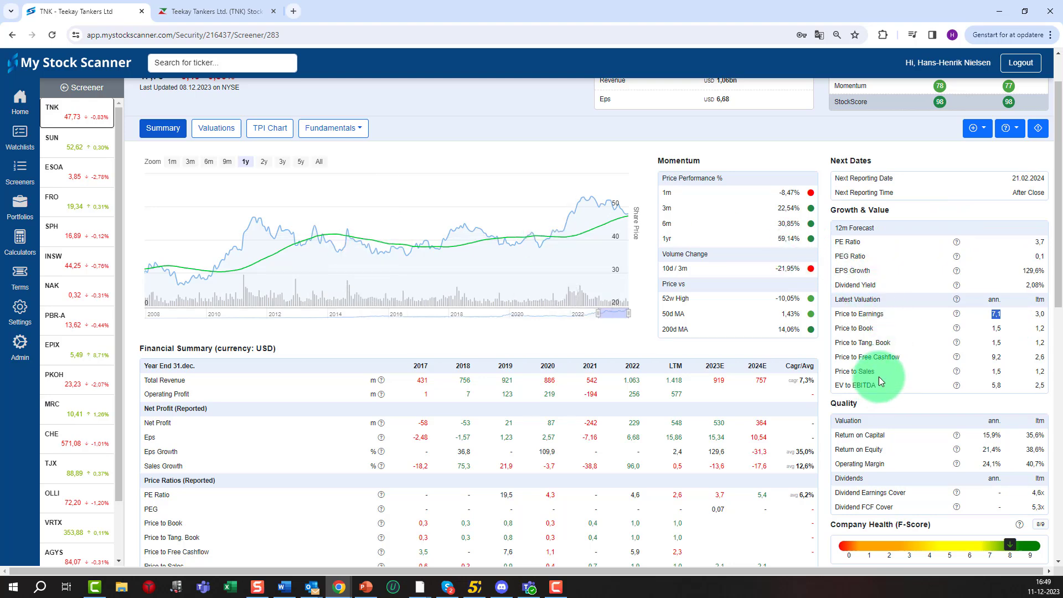
Scroll down through TNK's Financial Summary and back up to the top
scroll(878, 376, down, 2)
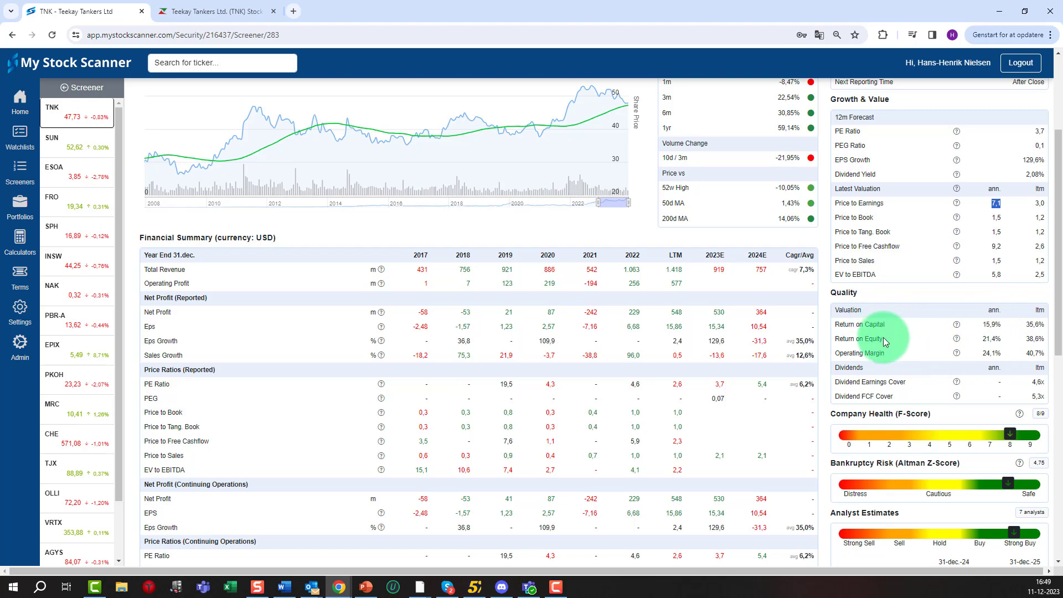
scroll(681, 388, down, 1)
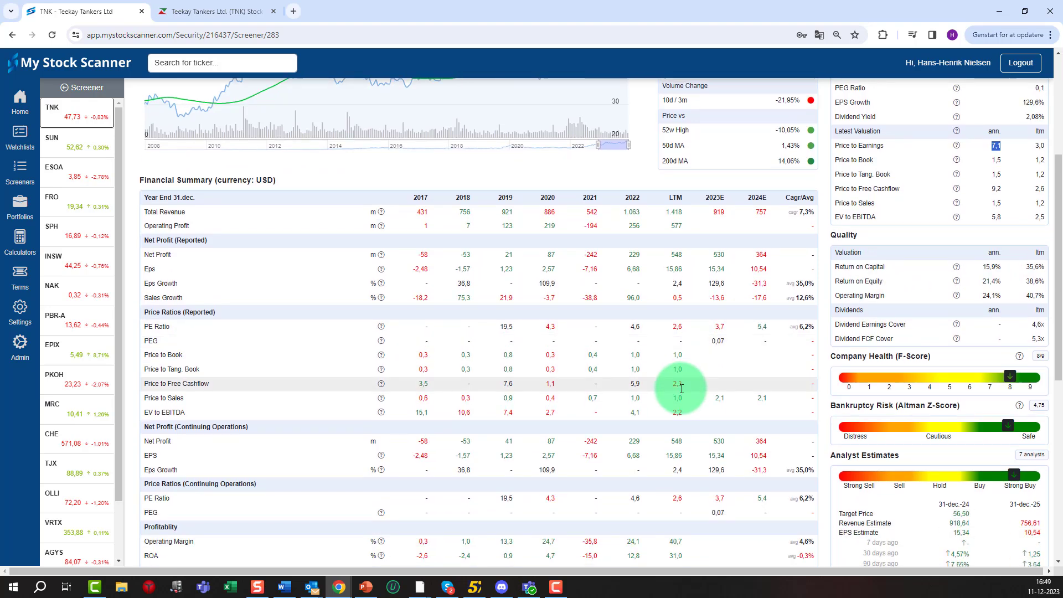
scroll(682, 388, down, 2)
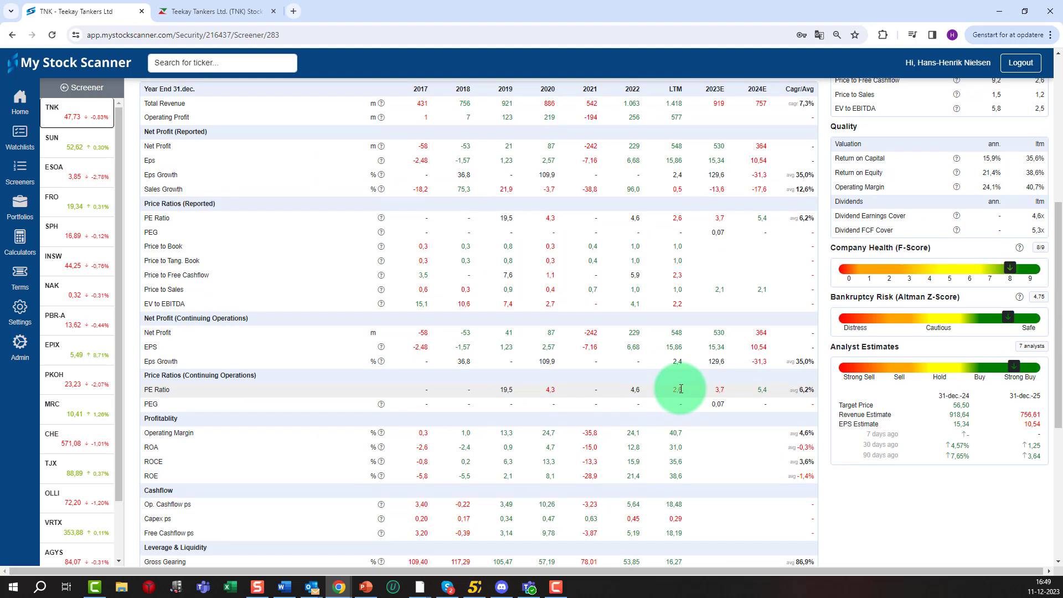
scroll(680, 393, down, 1)
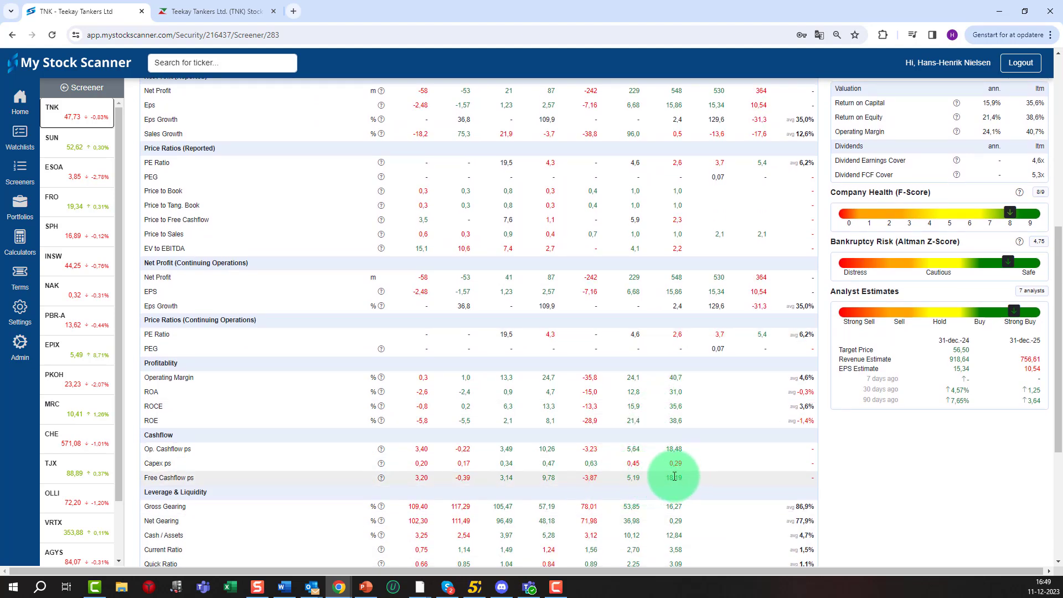
scroll(673, 459, up, 7)
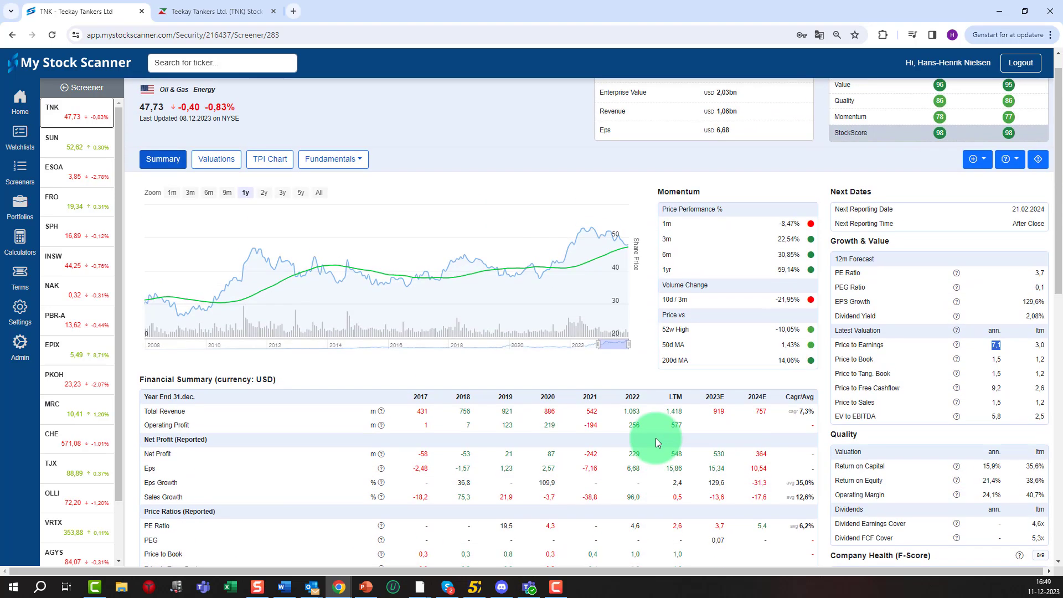
scroll(655, 441, up, 1)
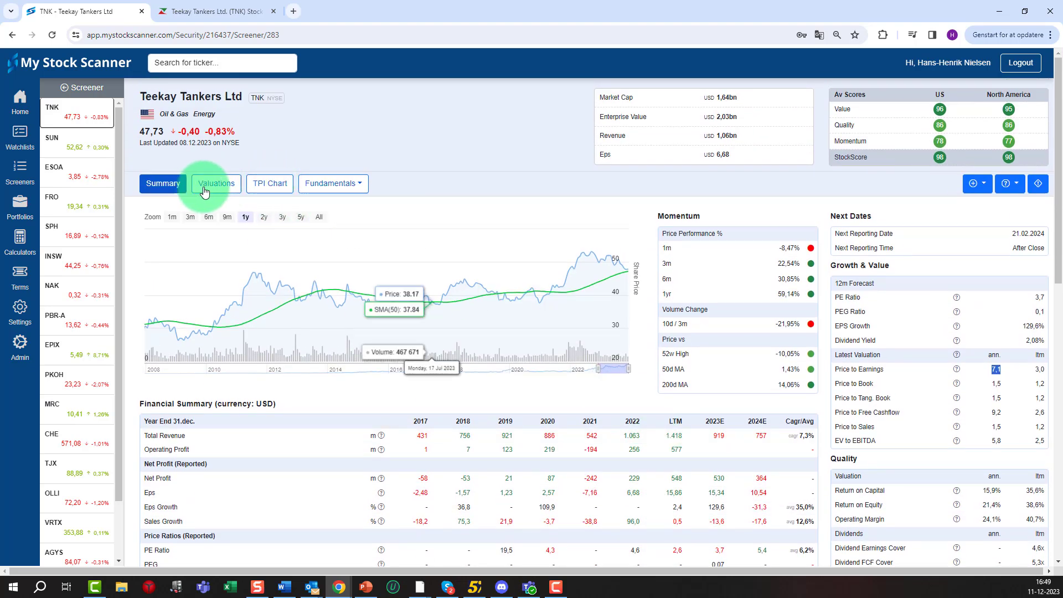
Switch to TNK's TPI Chart and scroll down to see the candles with daily, weekly and trend bands
click(268, 188)
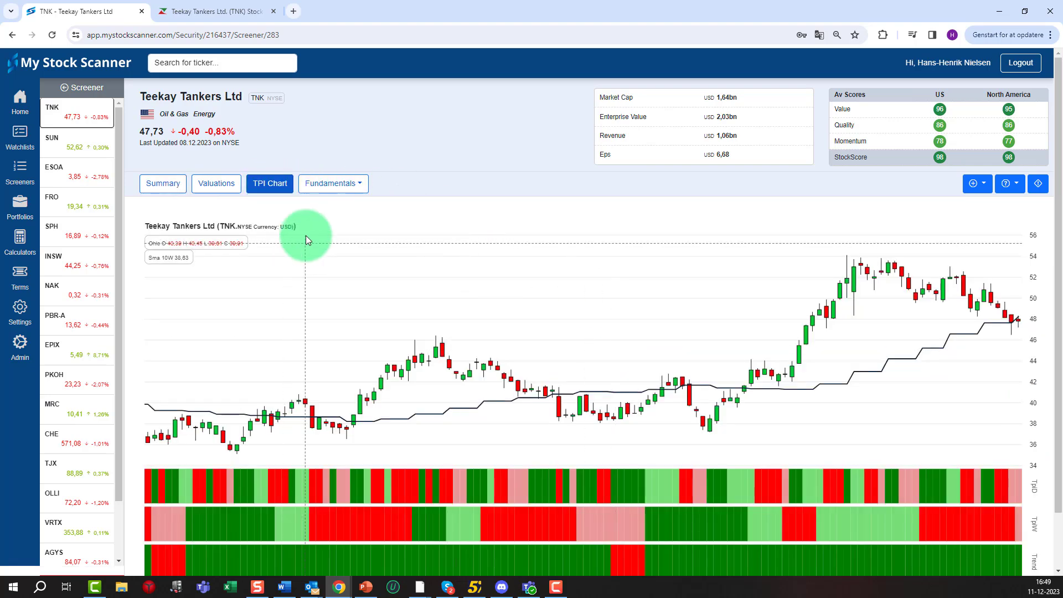
scroll(466, 326, down, 1)
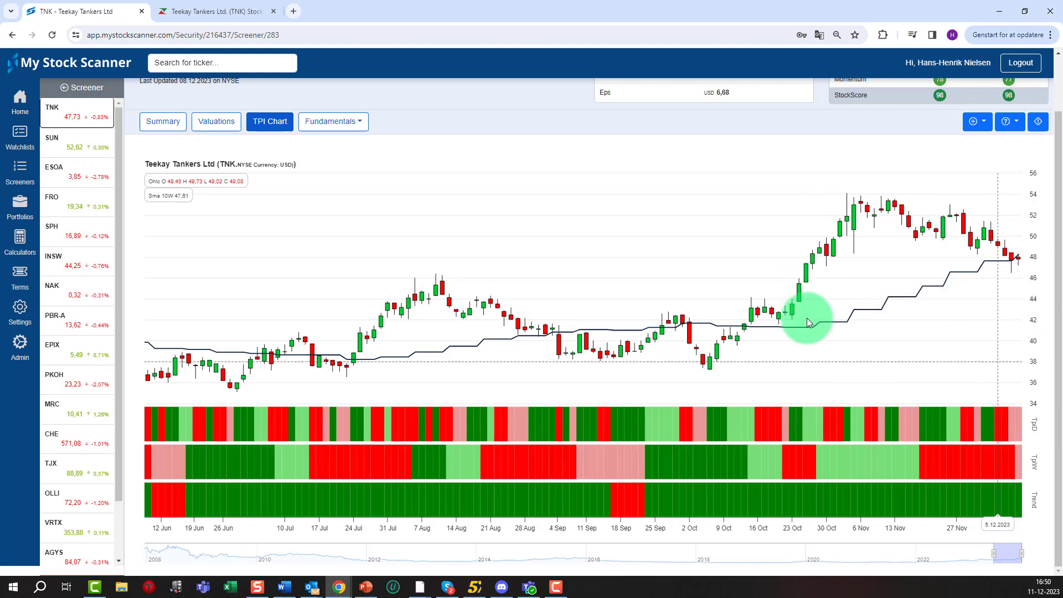
Show TNK's valuations, where the earnings forecast projects an 18,8% fall by 31.12.2025
click(215, 121)
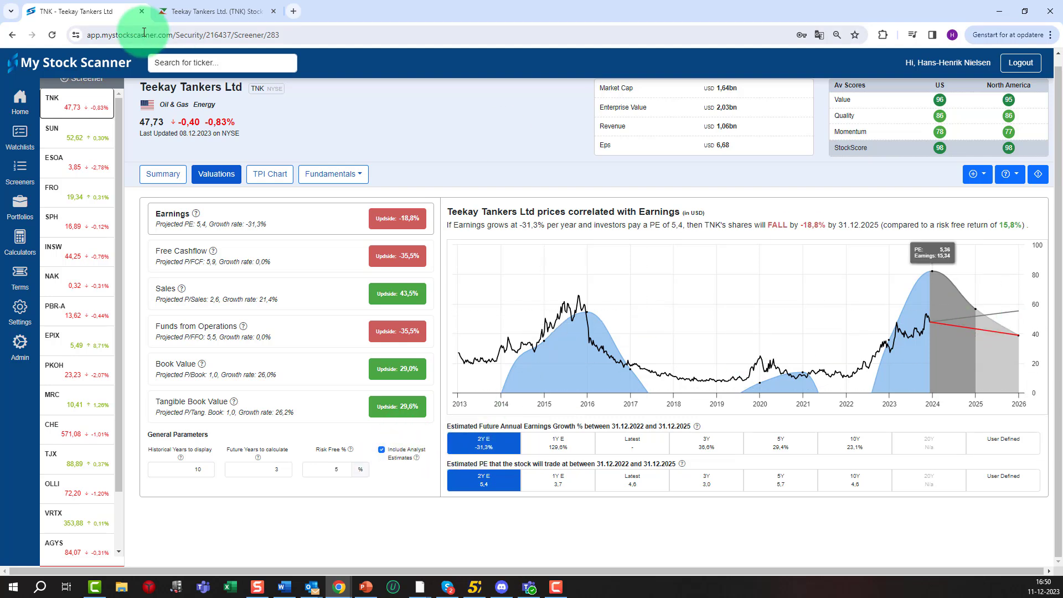
click(203, 12)
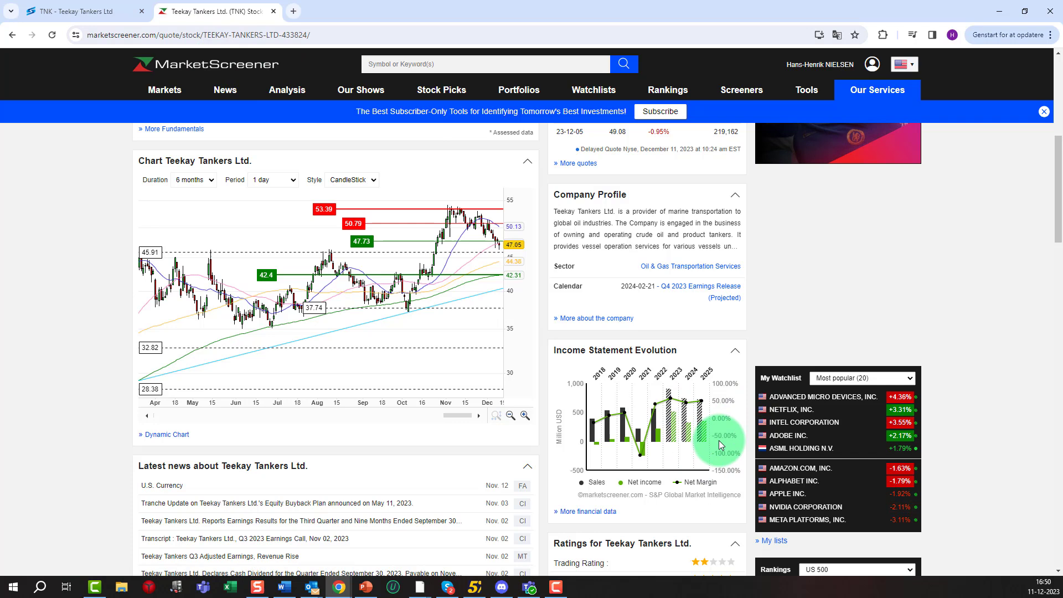
mouse_move(689, 438)
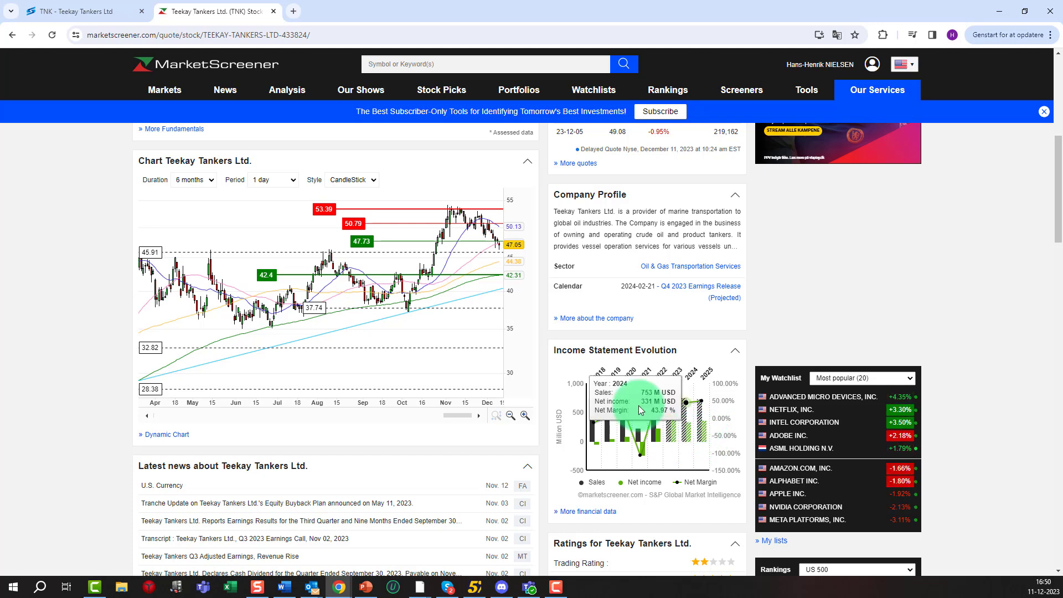
click(82, 16)
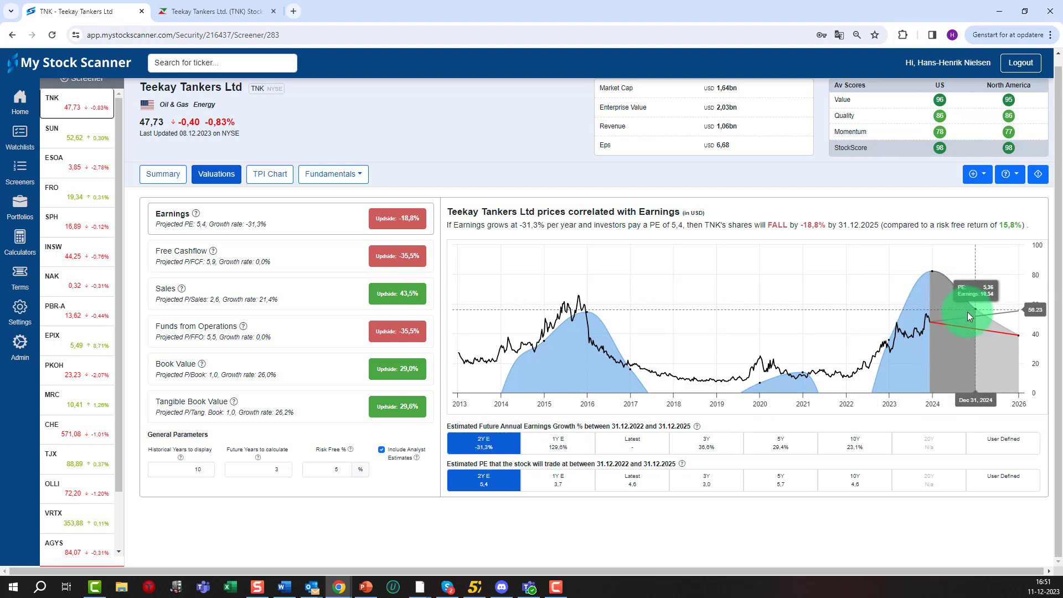
Switch the earnings growth to user-defined and set it to 10%
click(996, 453)
click(1005, 471)
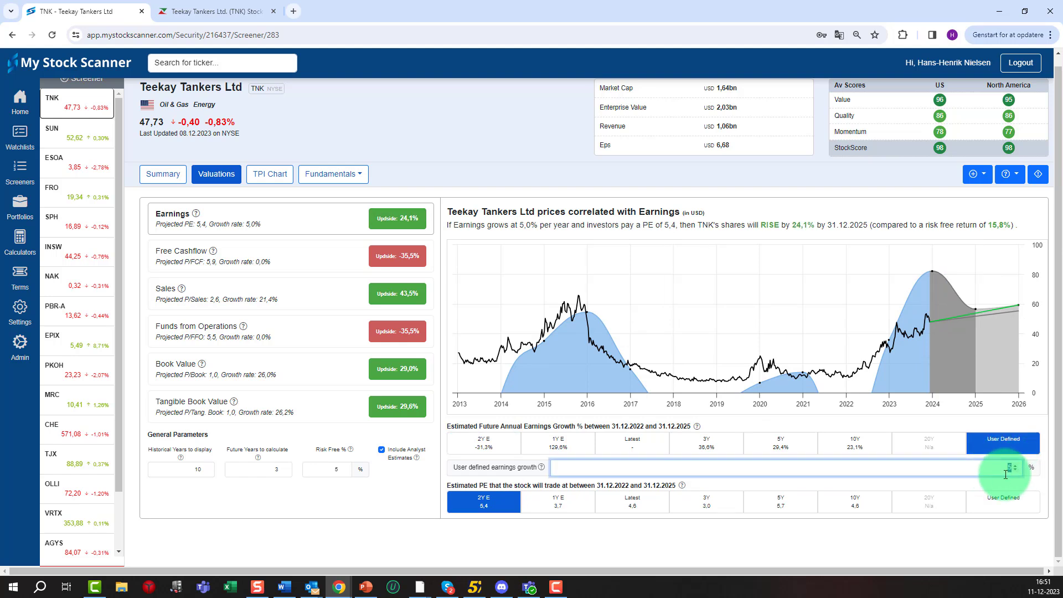
text(10)
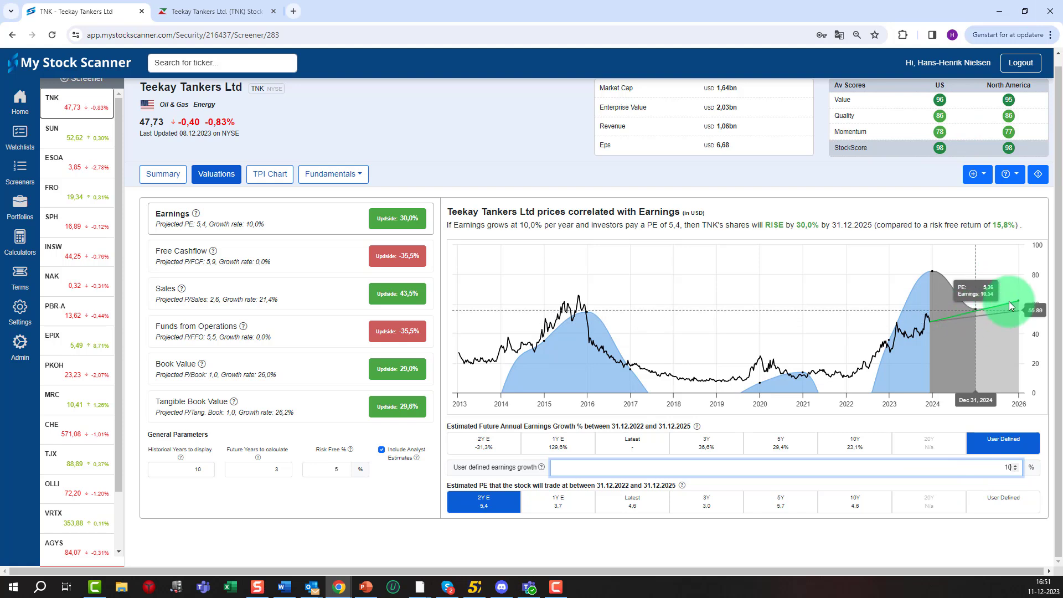
Set a user-defined PE of 7 and highlight the resulting 69,8% upside
mouse_move(1021, 300)
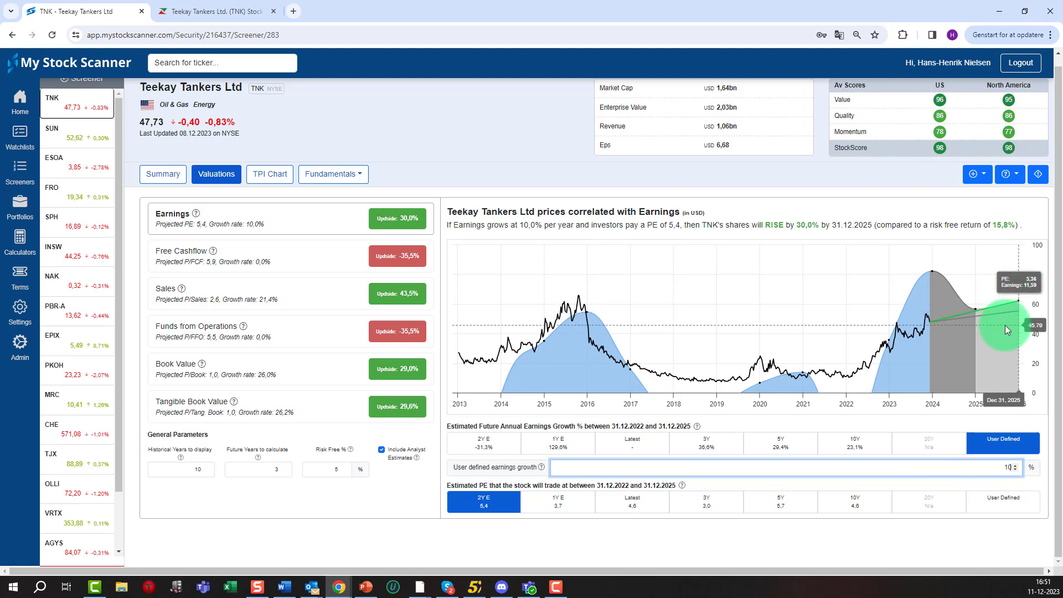
click(1007, 503)
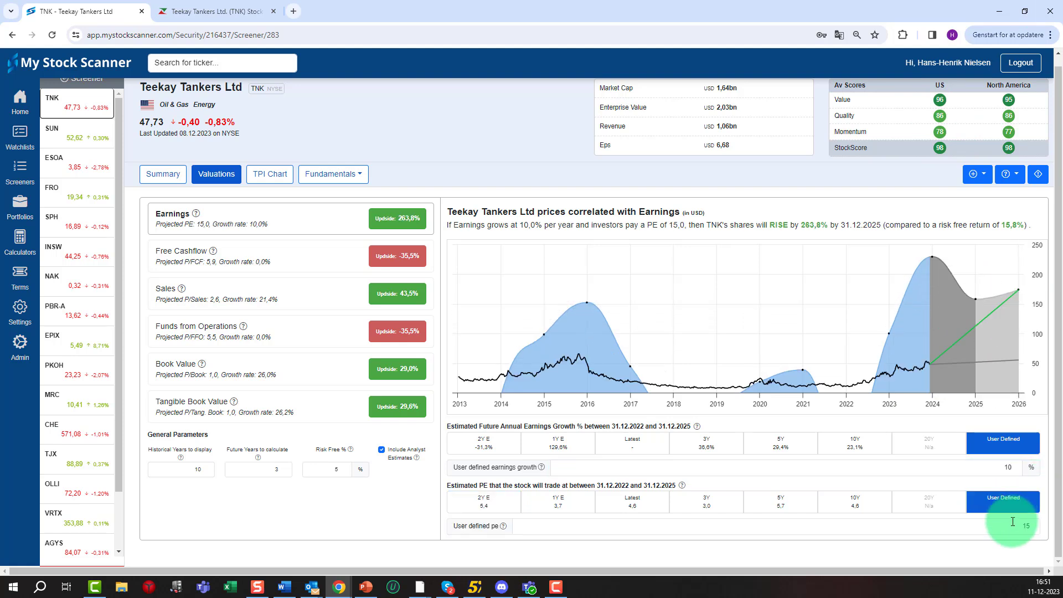
double_click(1020, 527)
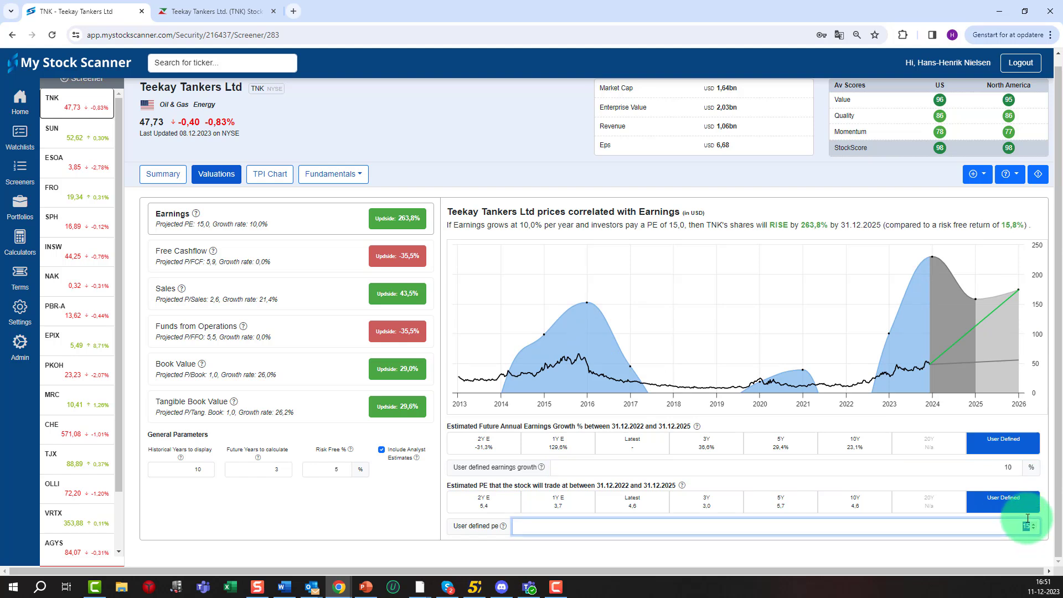
text(7)
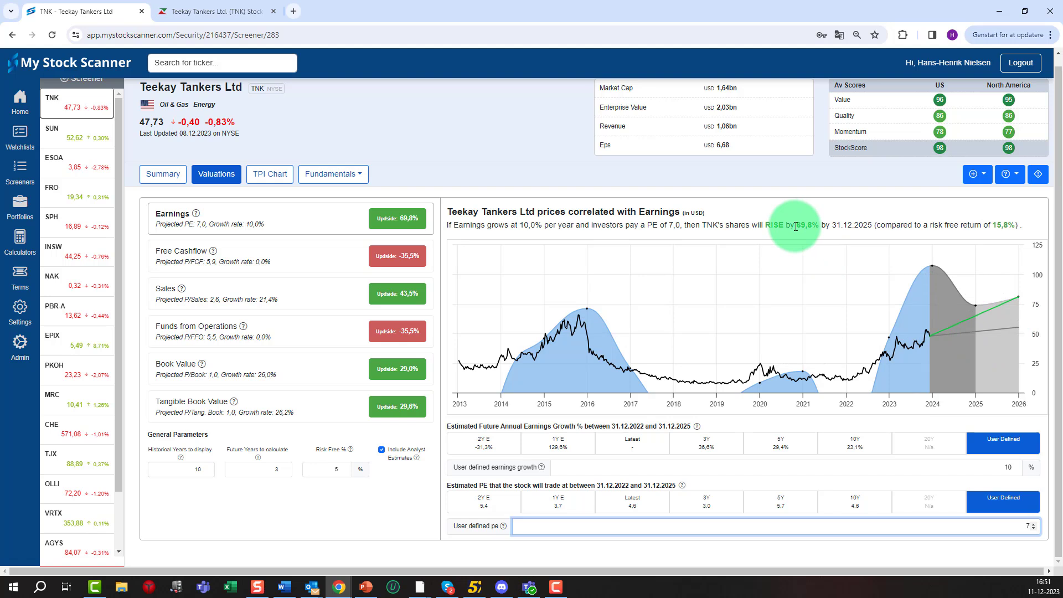
drag(795, 226, 818, 225)
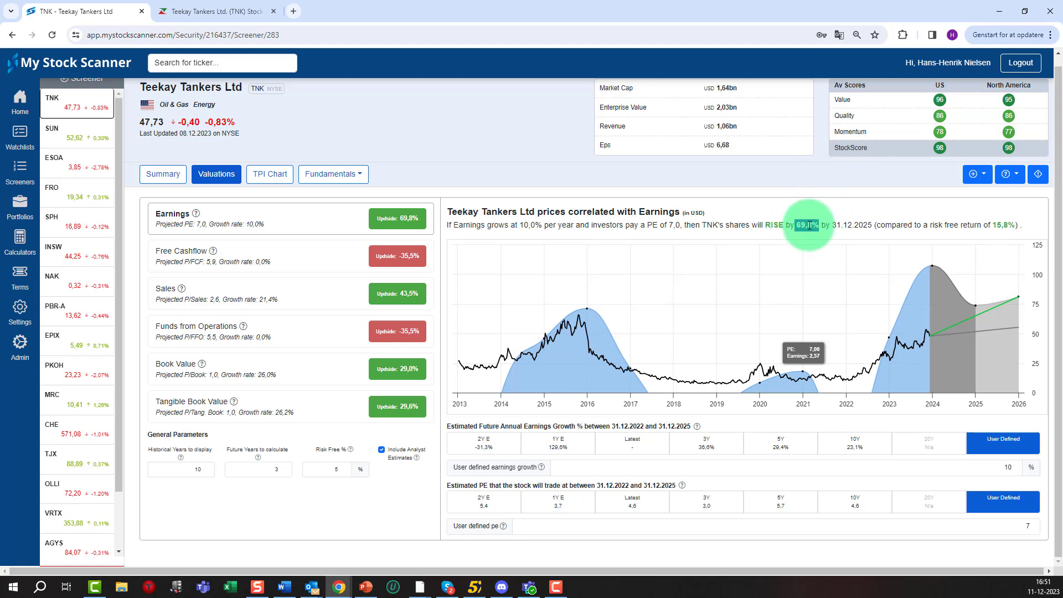
click(808, 226)
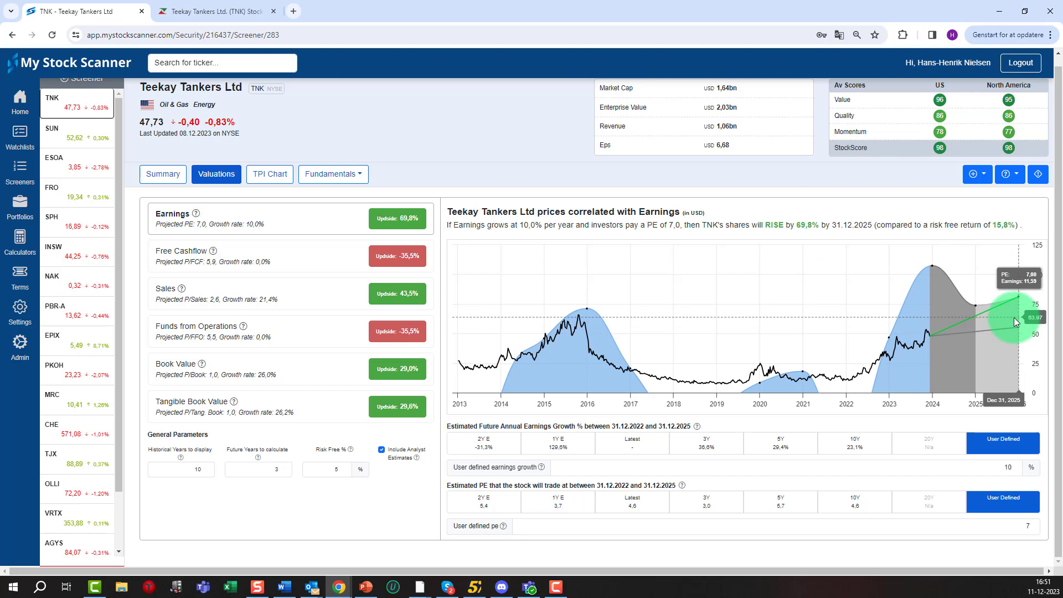
Step the user-defined earnings growth down to 0%, which shows a 54,4% upside
click(1015, 471)
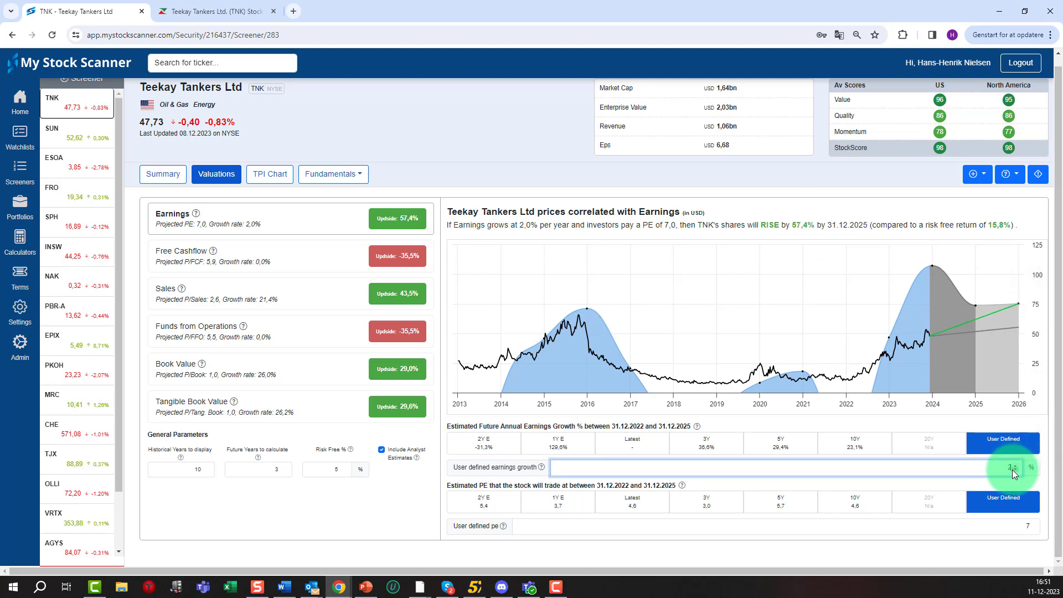
click(1014, 471)
click(1014, 471)
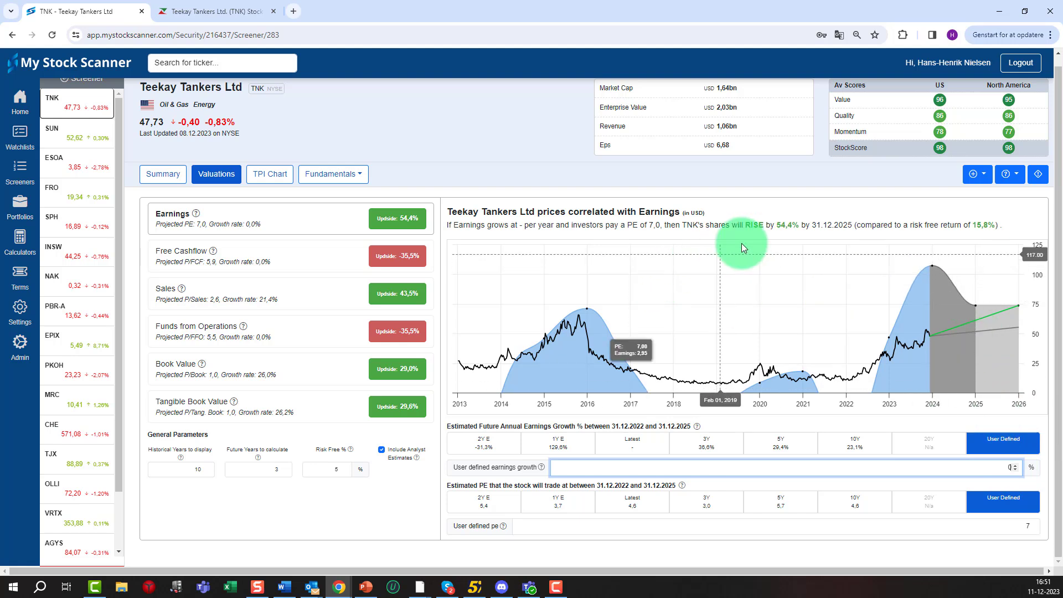
double_click(778, 227)
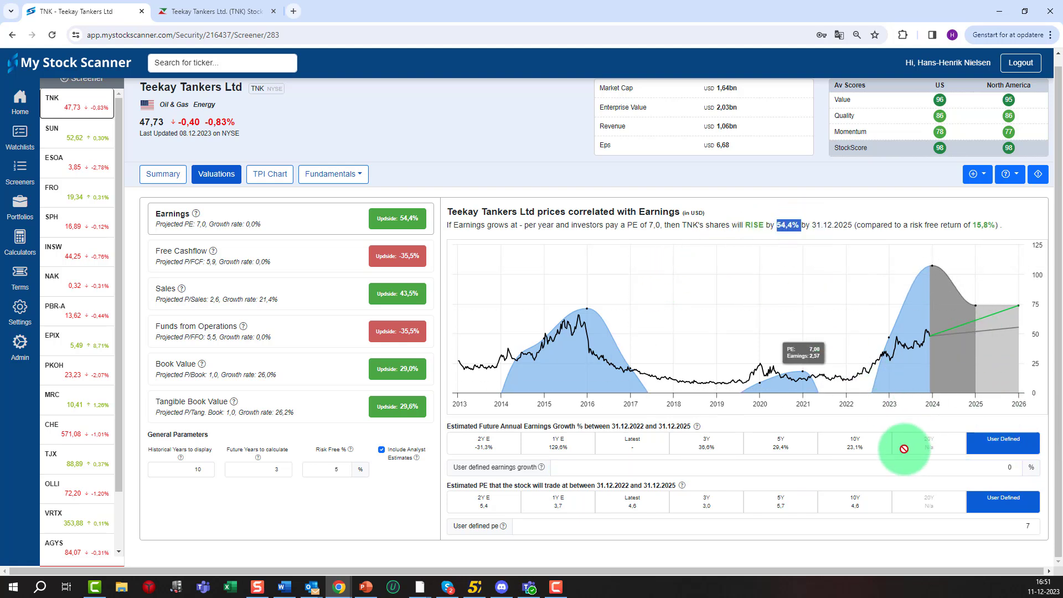
Lower the user-defined PE from 7 to 5, cutting the upside to 10,3%
click(1033, 529)
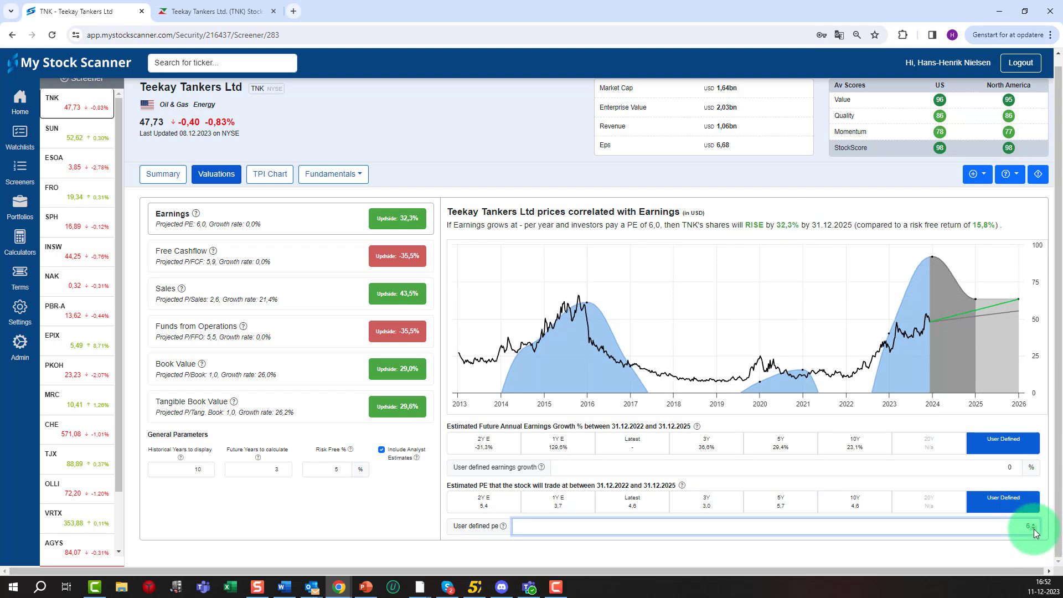
click(1032, 529)
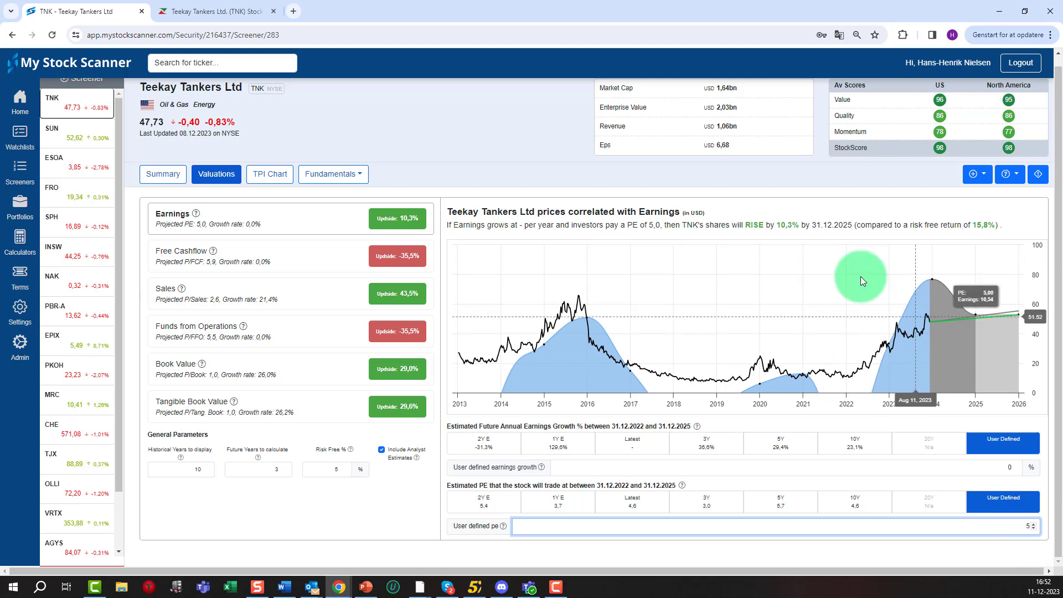
click(785, 226)
double_click(785, 226)
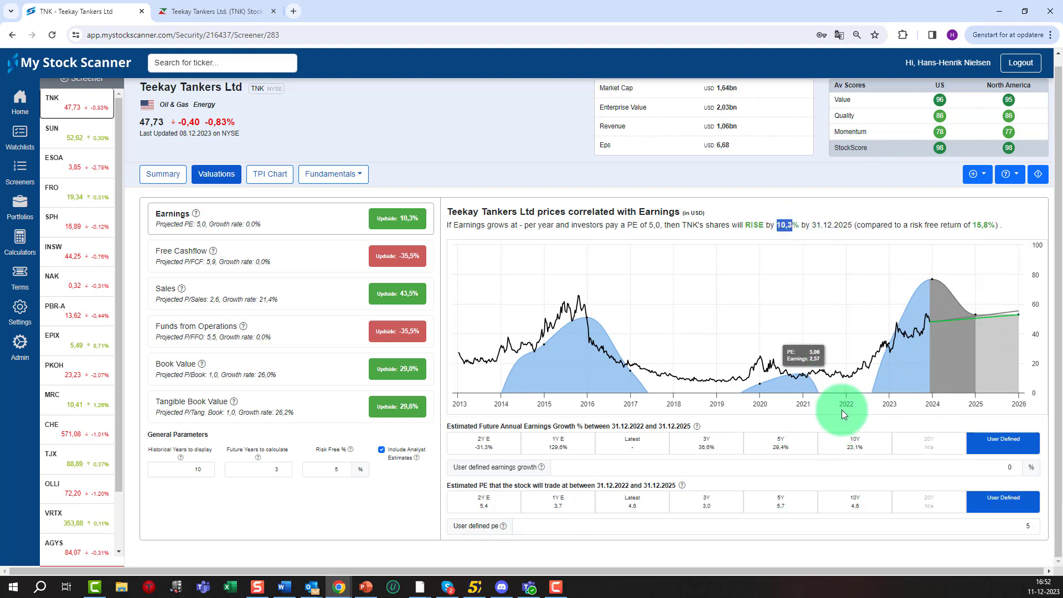
Check the 0% growth value, the 10,3% upside and projected values along the earnings chart
click(1001, 465)
double_click(1006, 468)
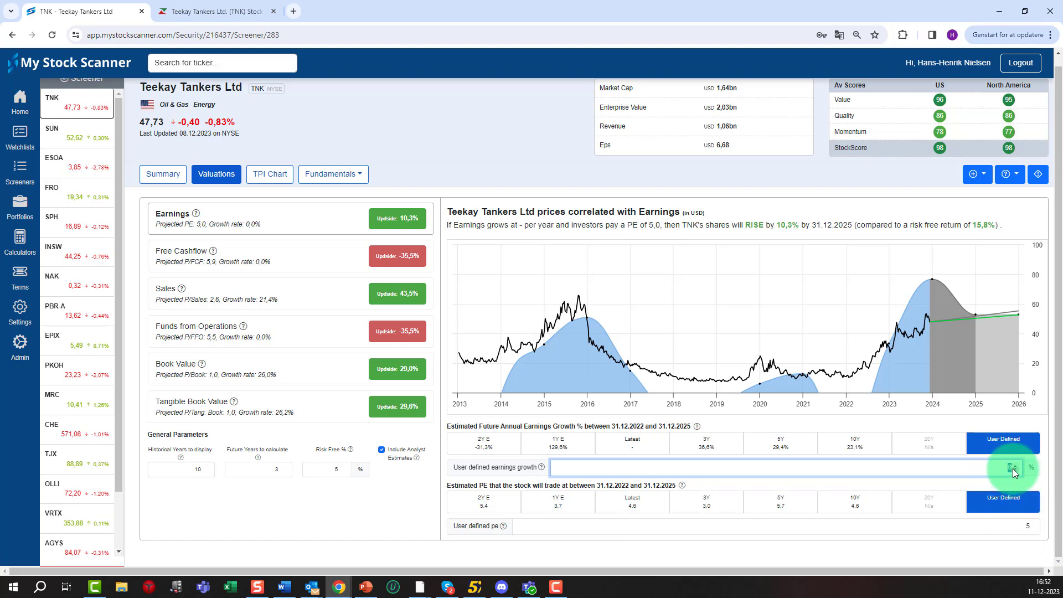
double_click(786, 225)
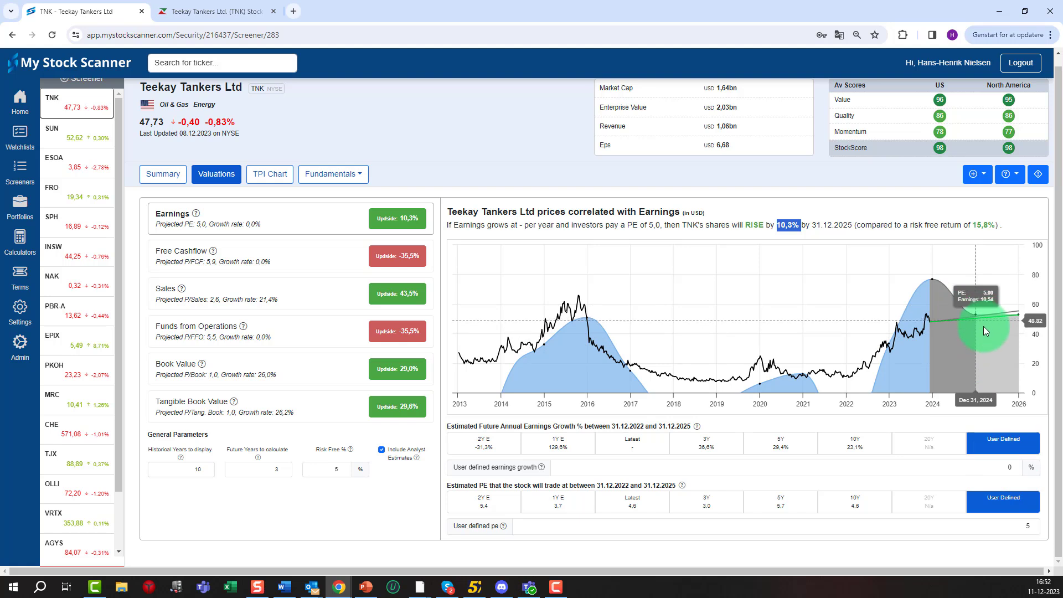
mouse_move(983, 326)
mouse_down()
mouse_move(1001, 292)
mouse_move(913, 315)
mouse_move(1009, 321)
mouse_up()
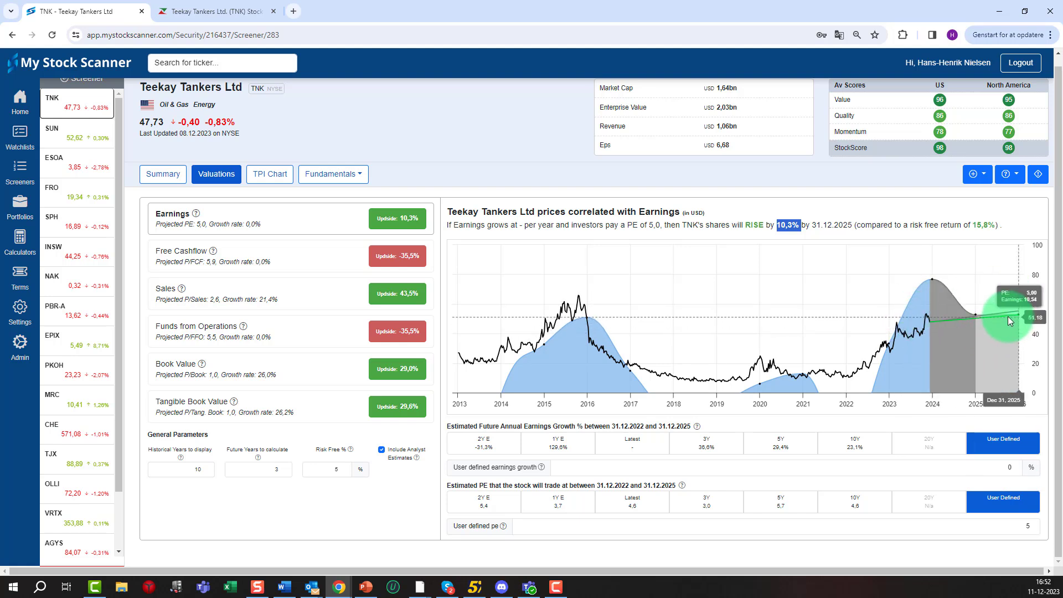
click(267, 183)
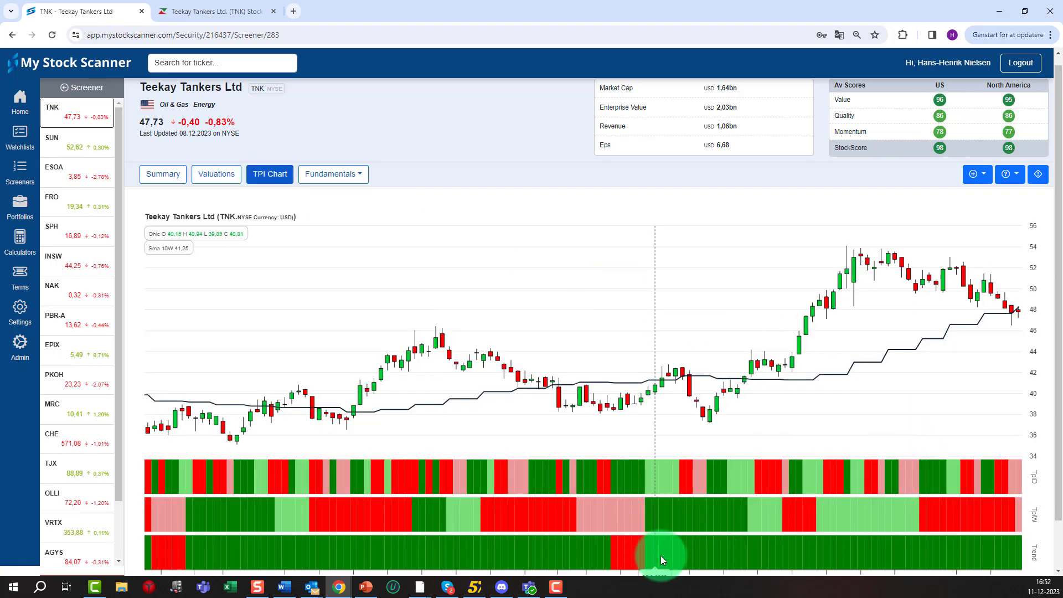
Read the latest TPI chart values: the 47,73 close above the 10-week SMA and the TpiD band
drag(899, 554, 1008, 466)
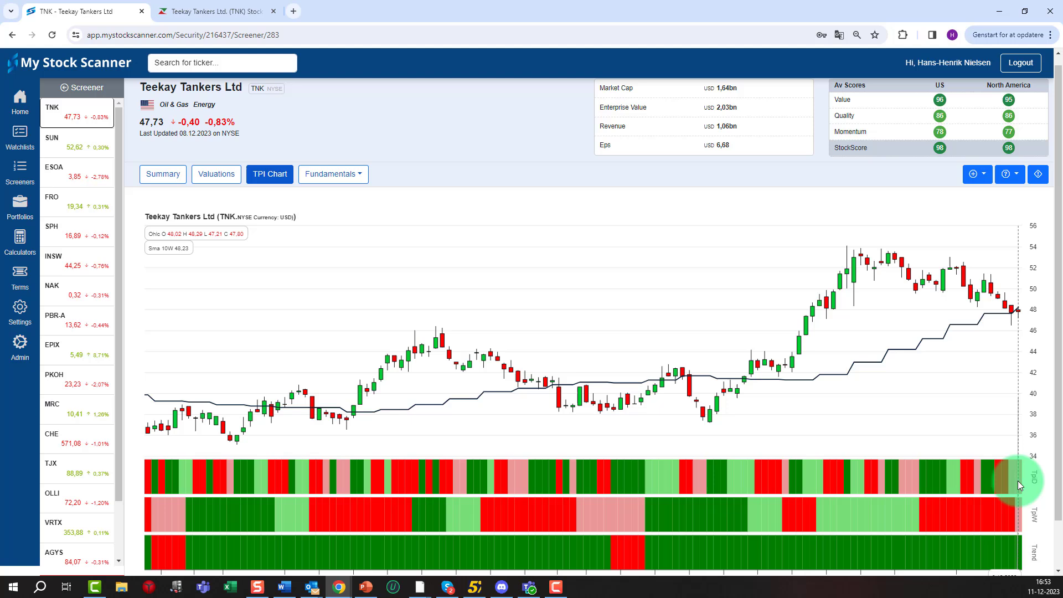
drag(1017, 479, 1000, 548)
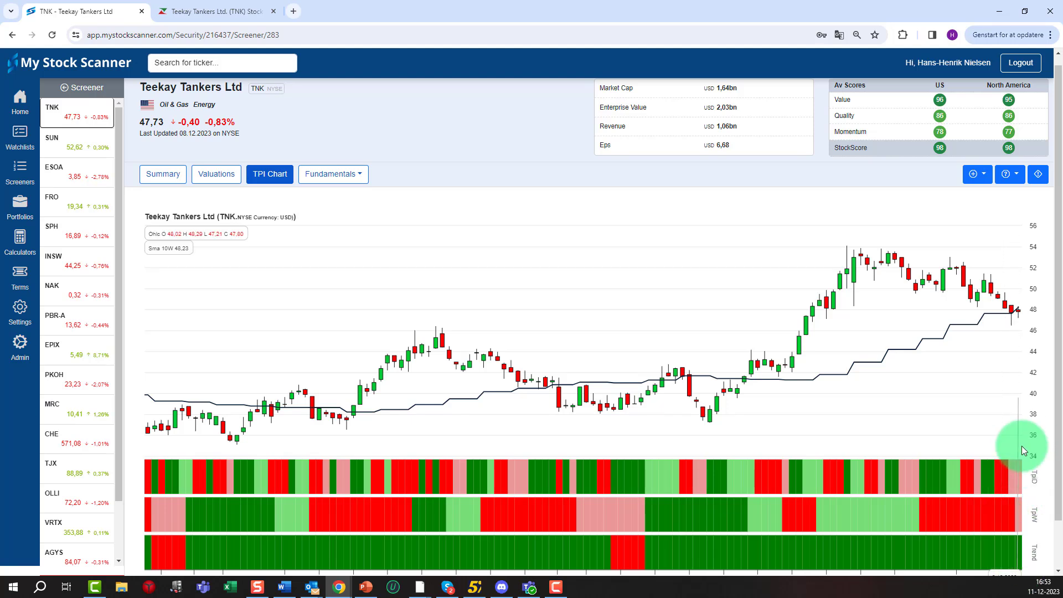
drag(1022, 446, 272, 187)
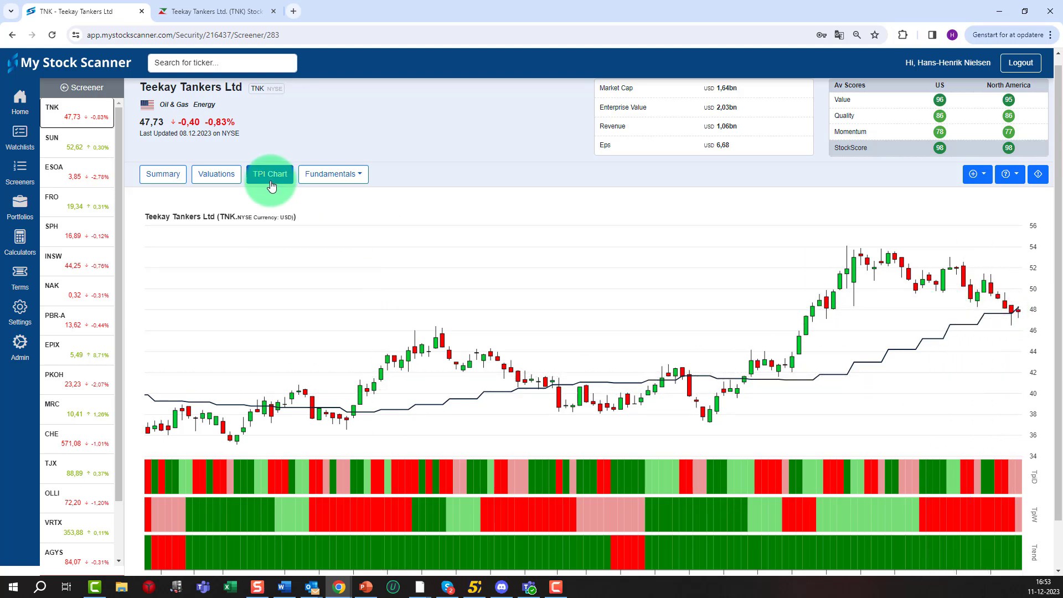